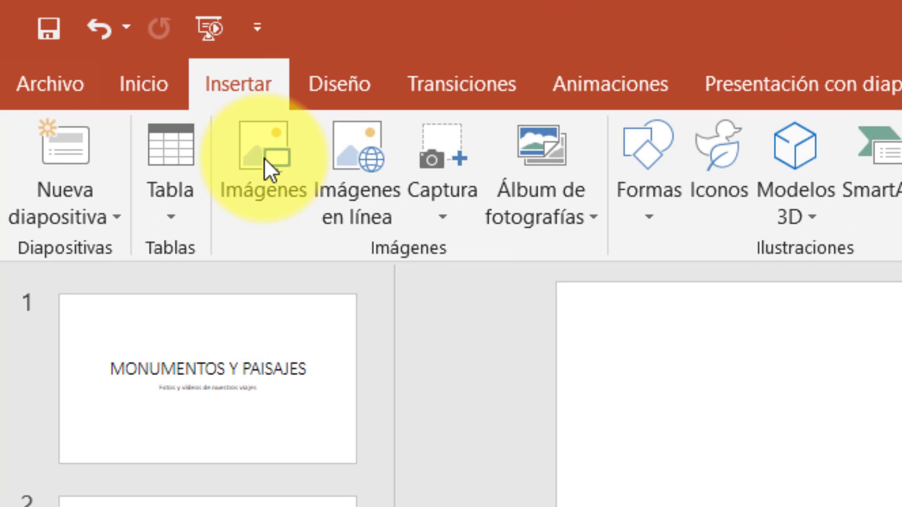
Insert the 'cristo del otero' picture from the presentacion power Point folder onto slide 3
click(264, 158)
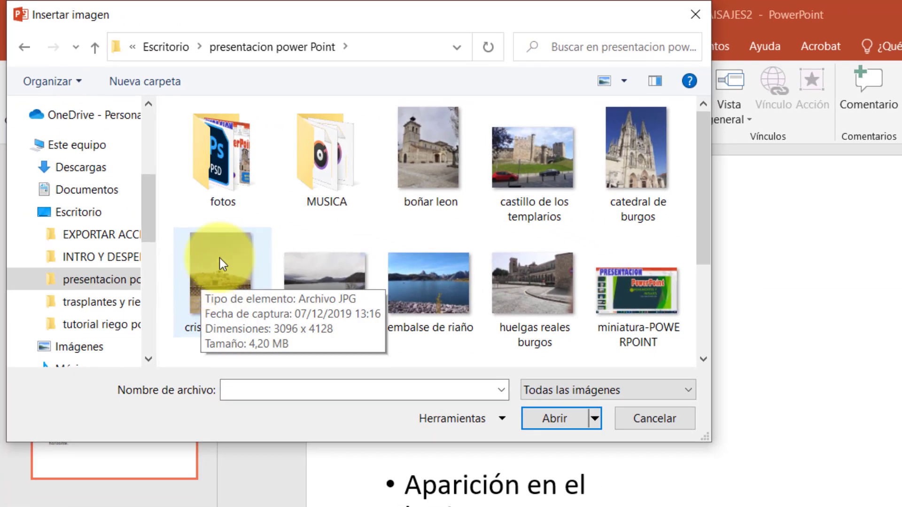
click(219, 257)
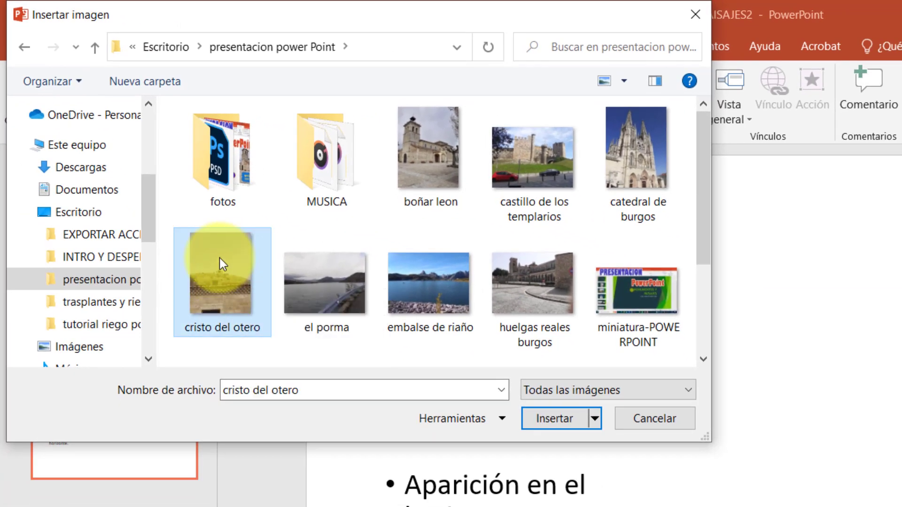
click(555, 415)
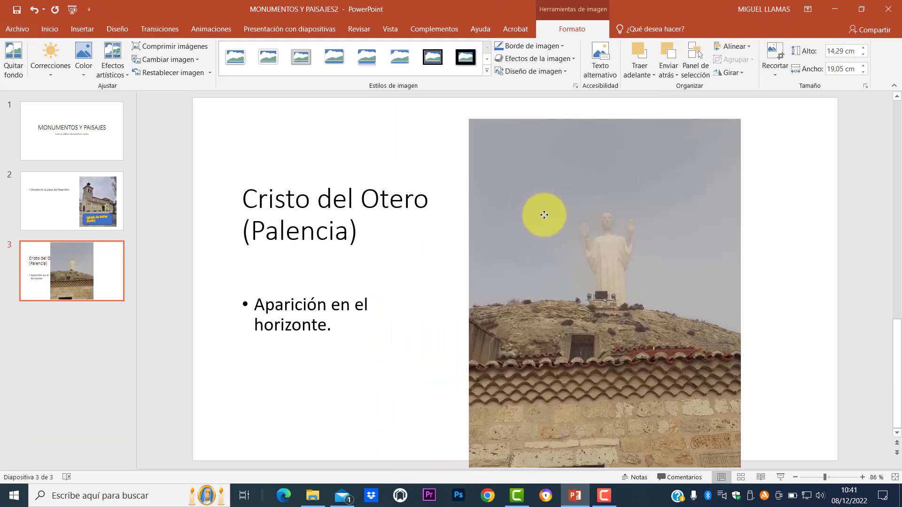
Nudge the Cristo del Otero photo slightly up and right until the alignment guide appears
drag(545, 215, 549, 203)
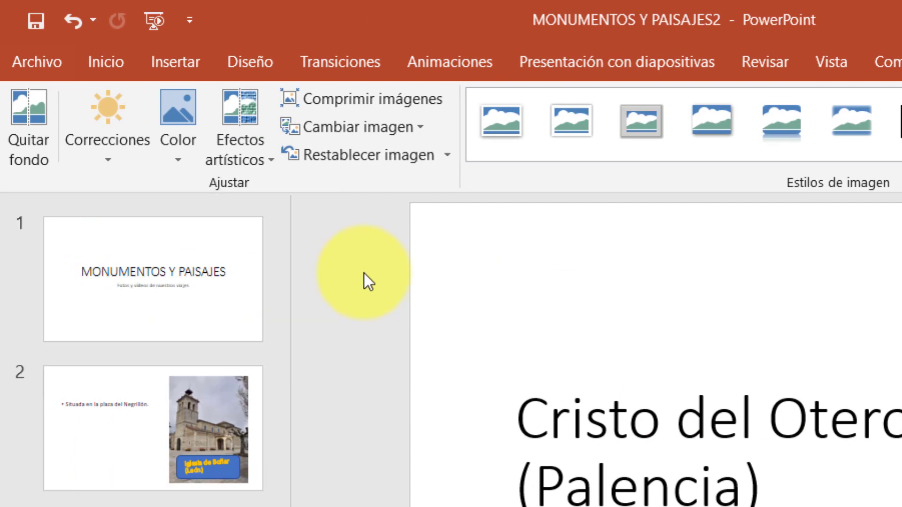
click(29, 116)
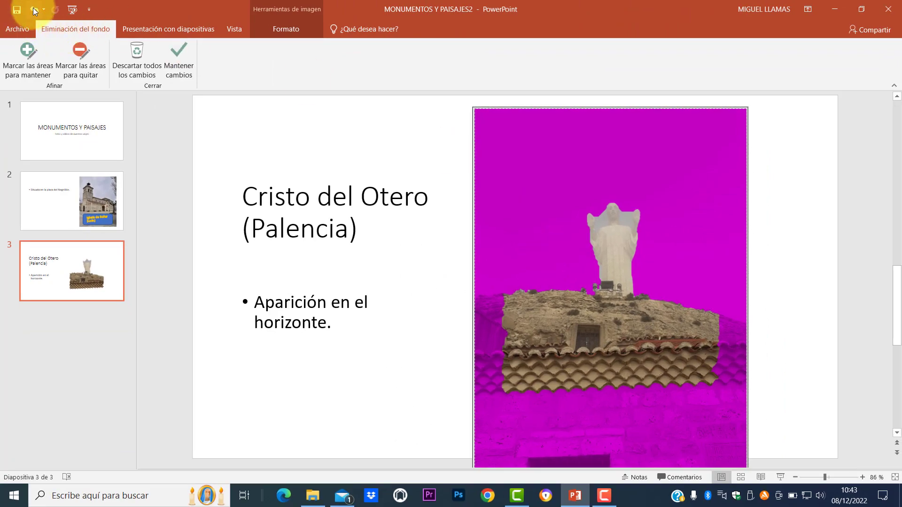
click(34, 9)
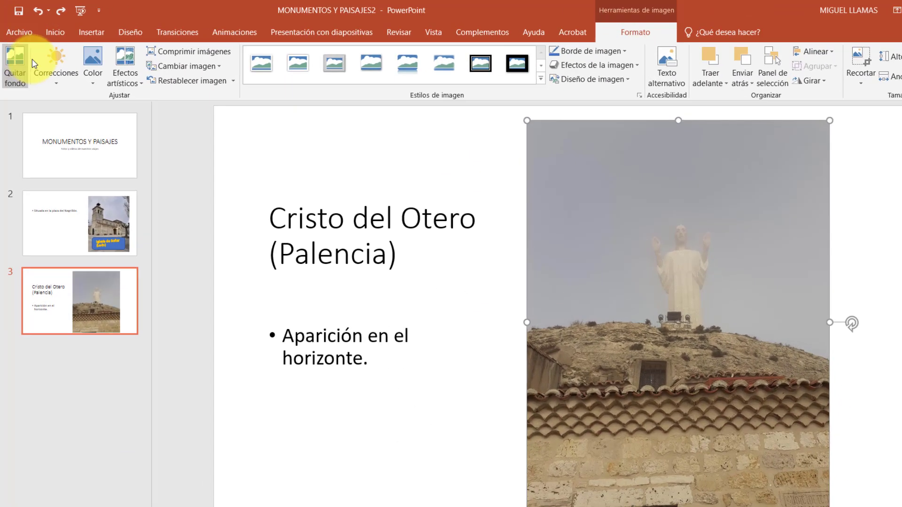
click(50, 68)
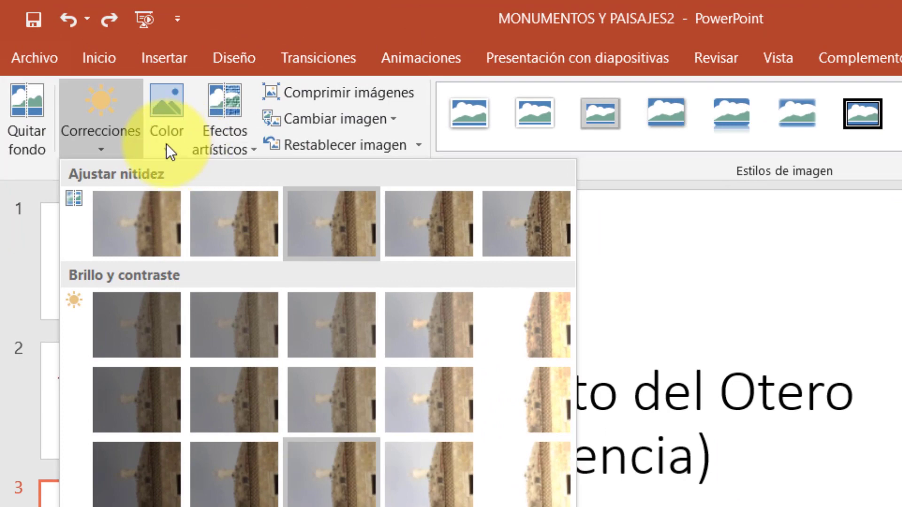
Show the Color gallery with the photo's saturation, tone and recolour presets
click(166, 144)
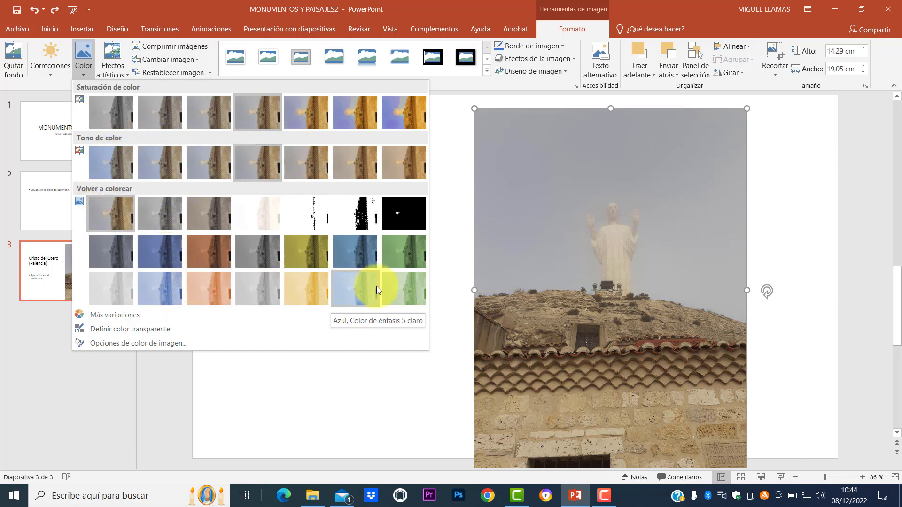
mouse_move(113, 315)
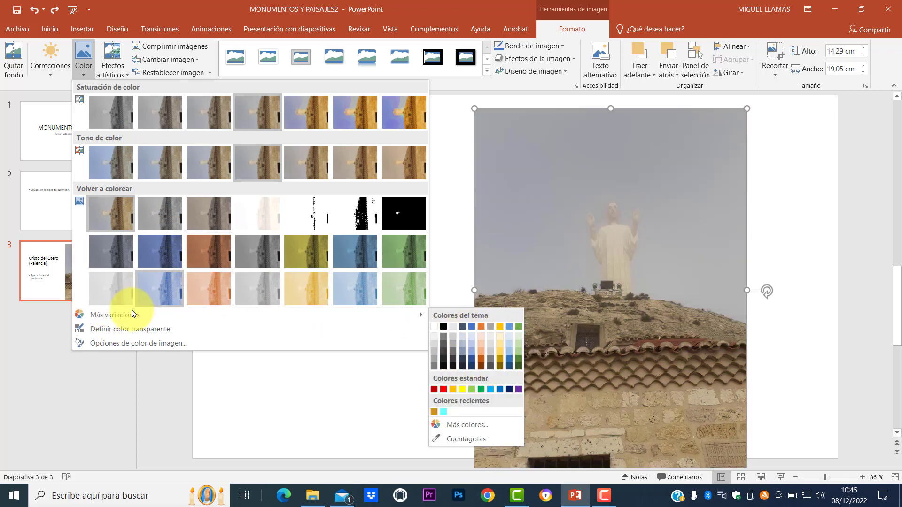
Open the picture colour options in the Formato de imagen pane, browsing its other sections
click(117, 343)
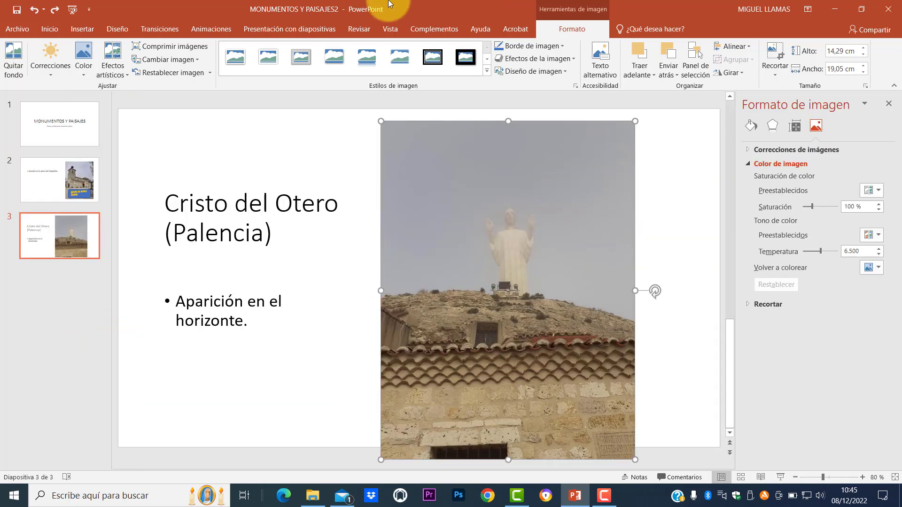
click(751, 126)
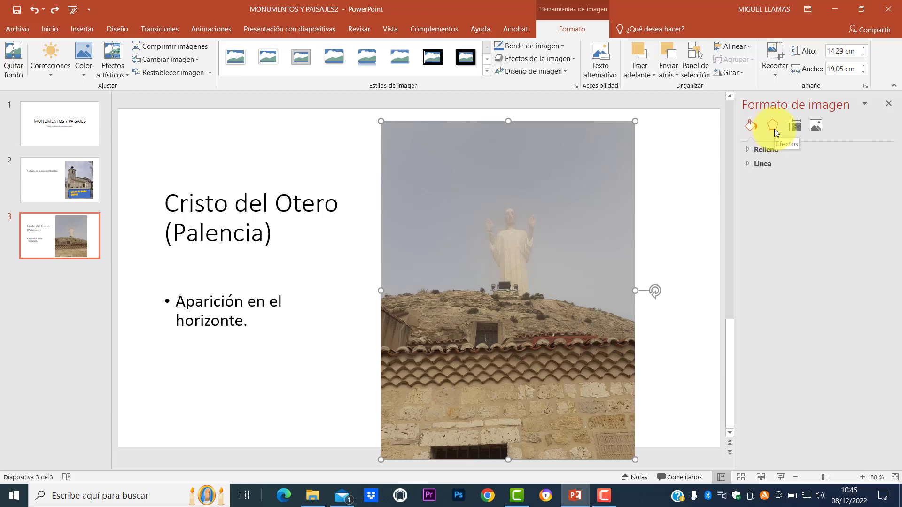
click(774, 126)
click(794, 126)
click(816, 127)
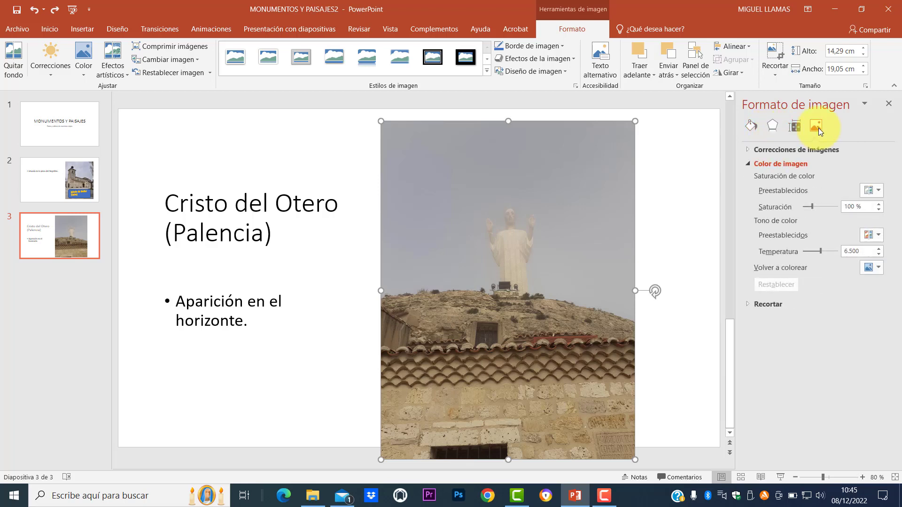
click(751, 125)
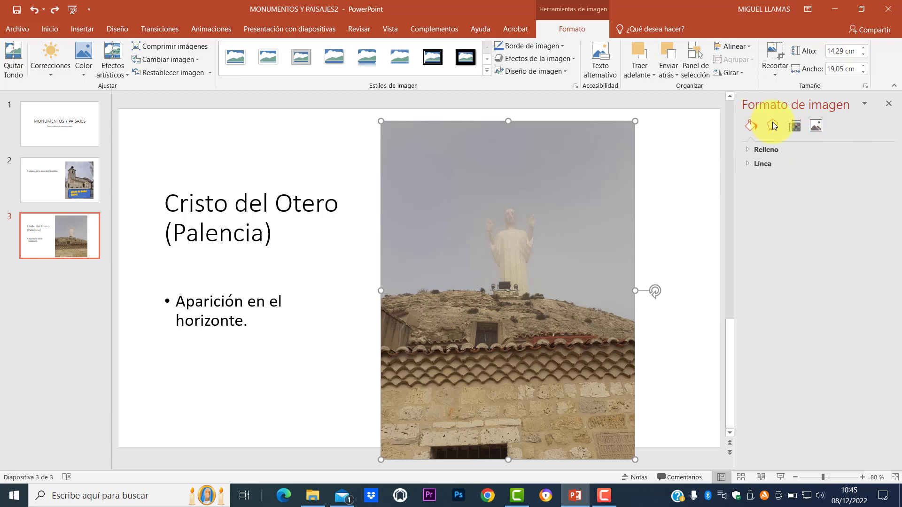
click(774, 126)
click(816, 126)
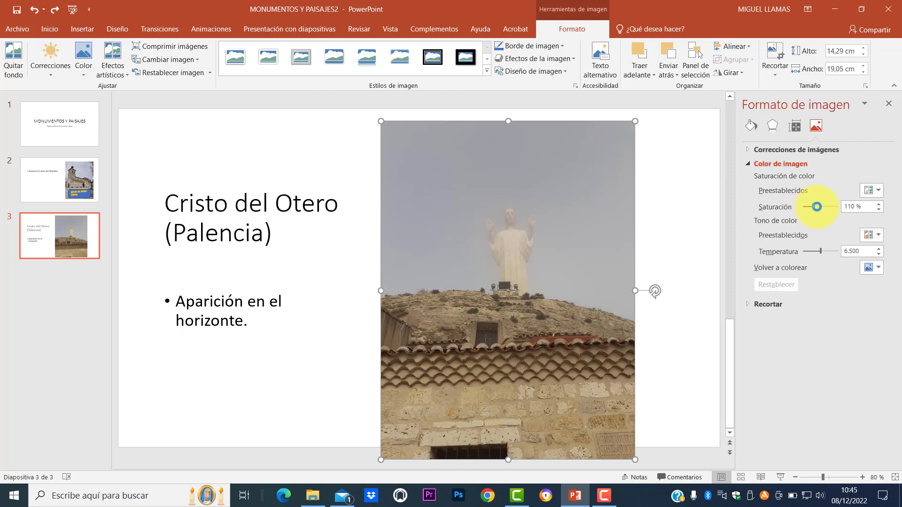
Set saturation to 246 % and lower the temperature so the photo turns blue
click(844, 211)
text(246)
key(Return)
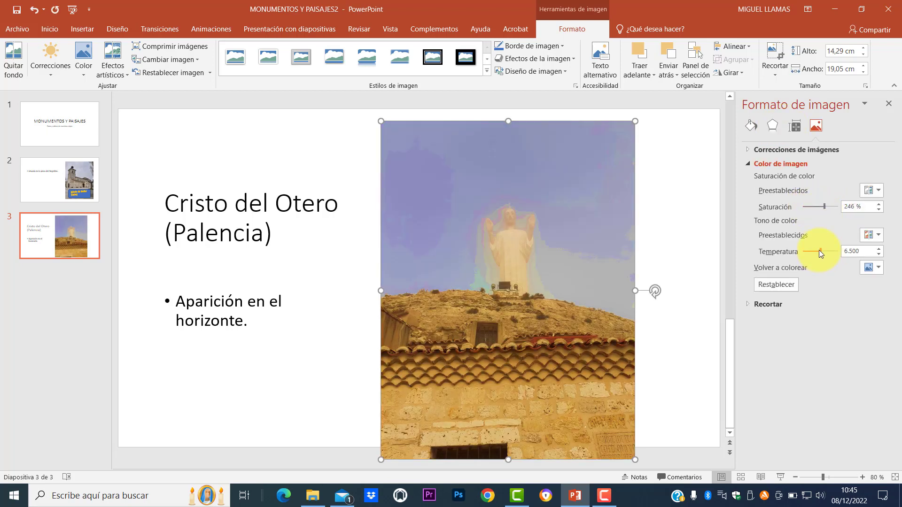
drag(820, 251, 811, 252)
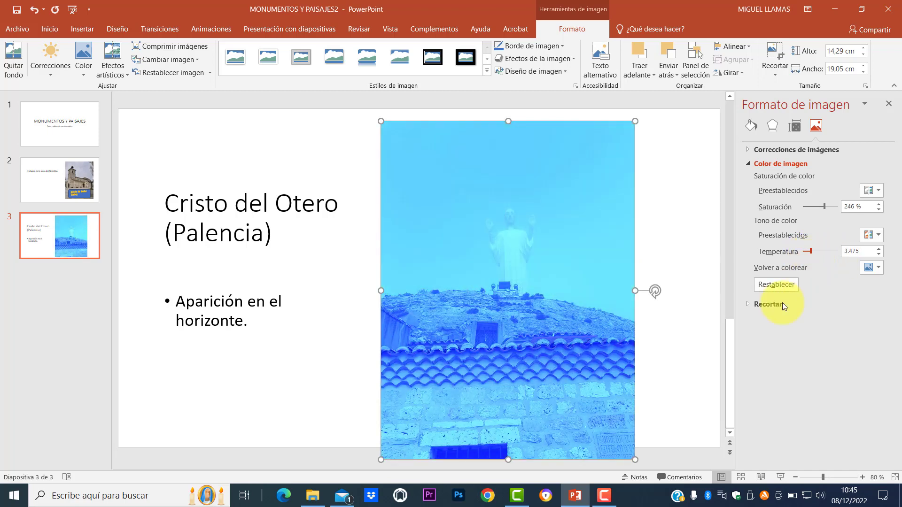
click(692, 249)
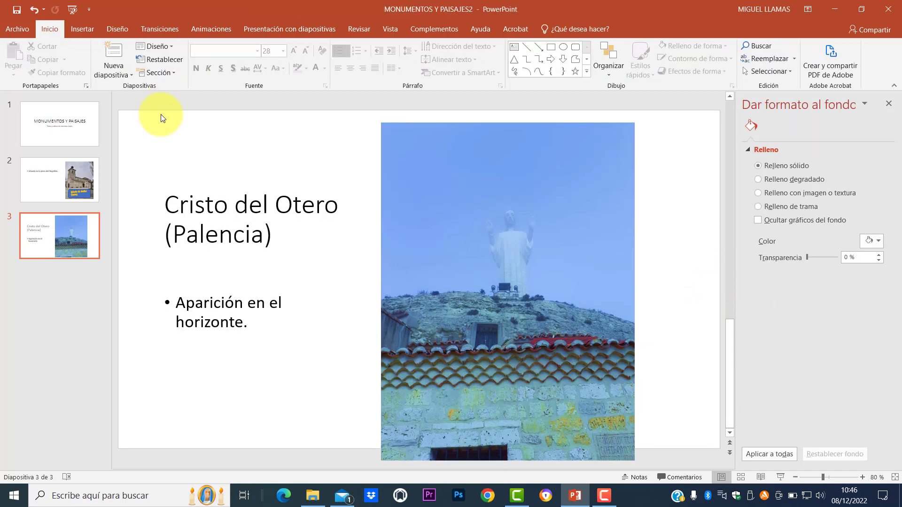
Reset the slide layout and restore the photo's original colours with Restablecer imagen
click(155, 60)
click(498, 235)
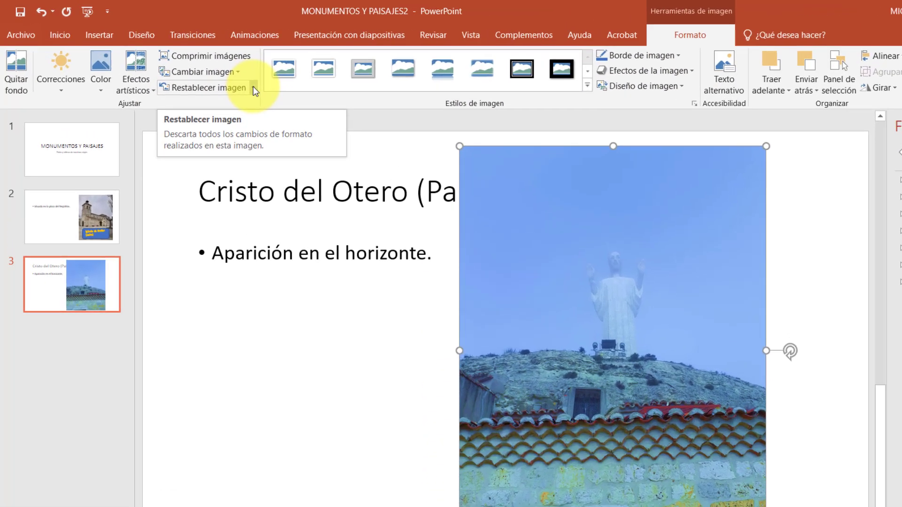
click(209, 73)
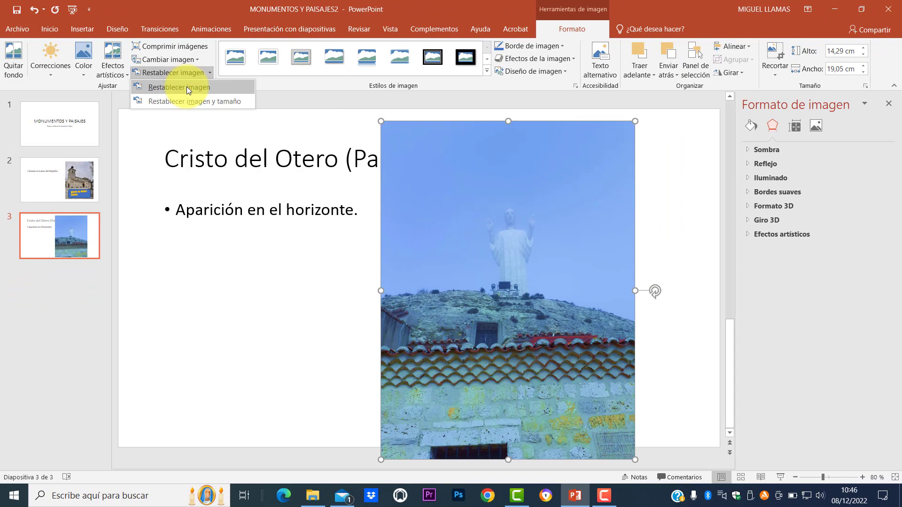
click(187, 87)
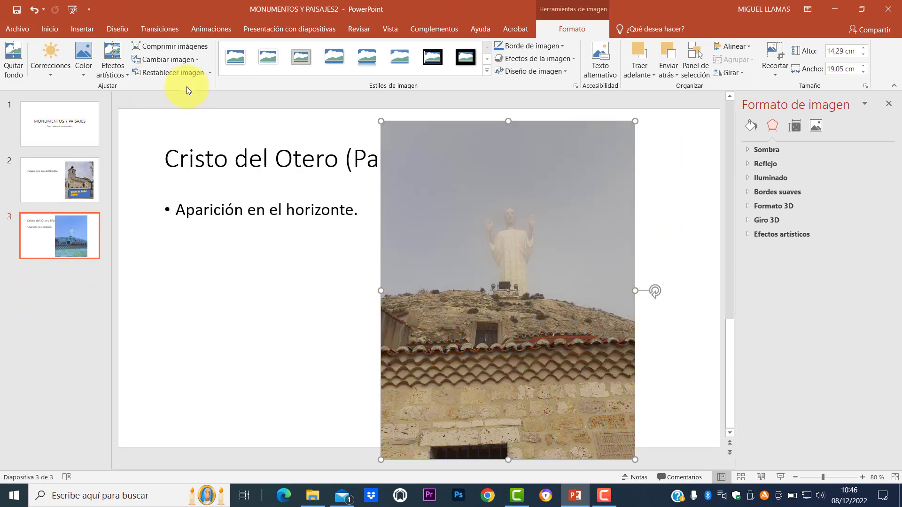
click(298, 342)
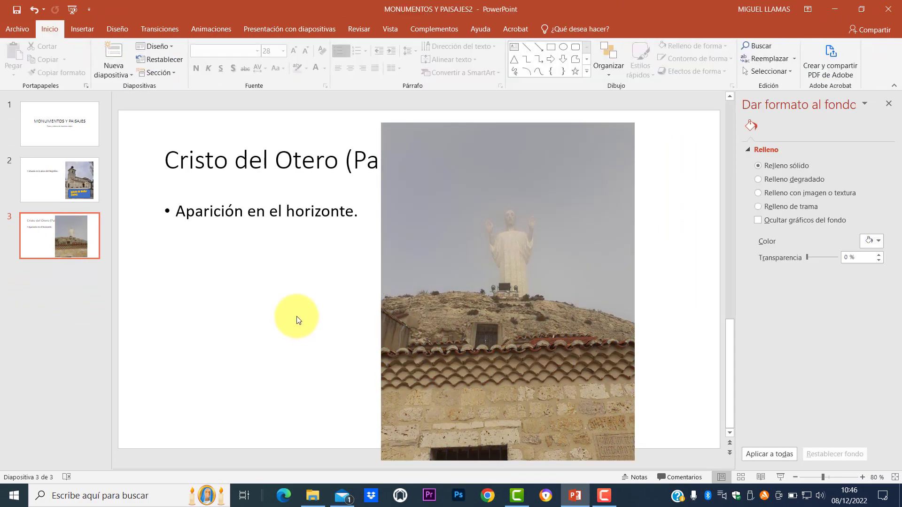
Apply the Iluminado de bordes artistic effect to the photo and reset the slide placeholders
click(462, 206)
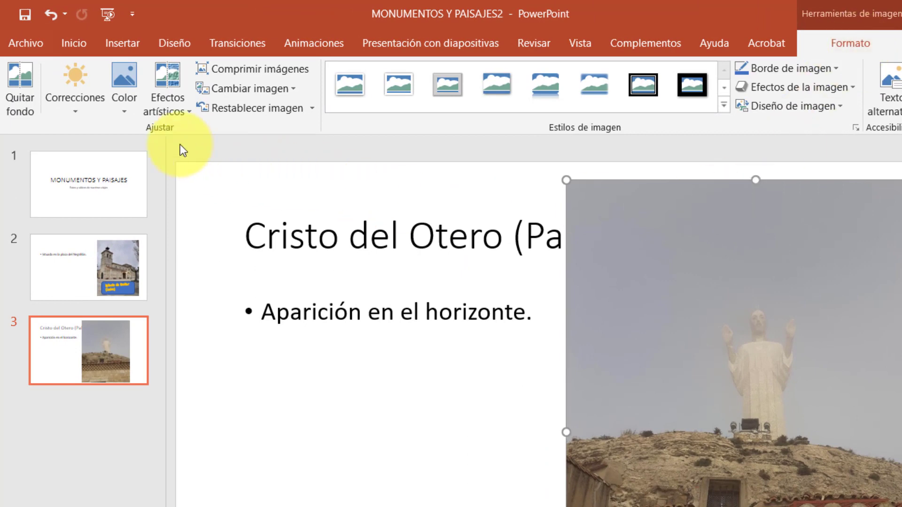
click(168, 79)
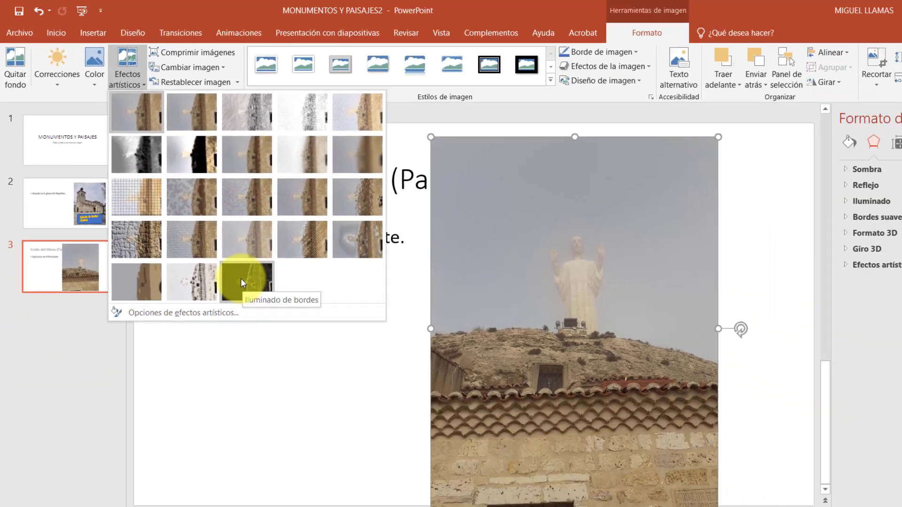
click(324, 370)
click(164, 59)
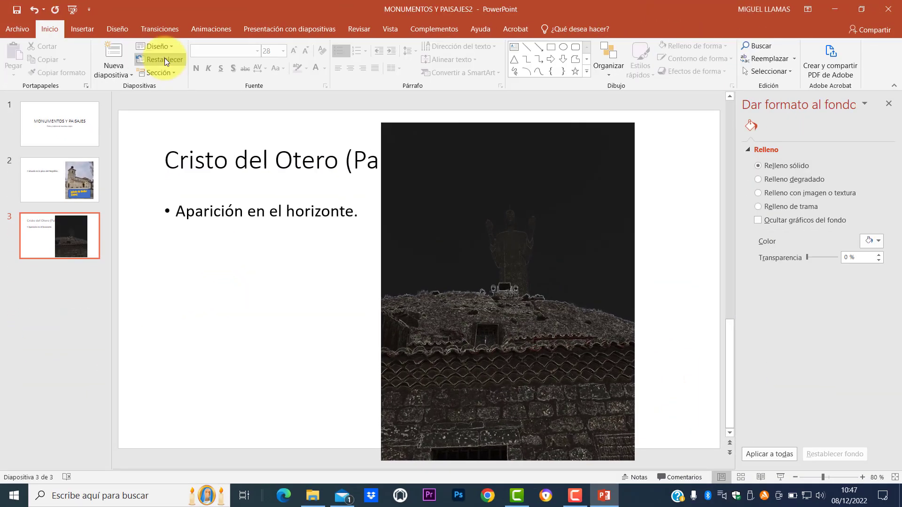
click(576, 30)
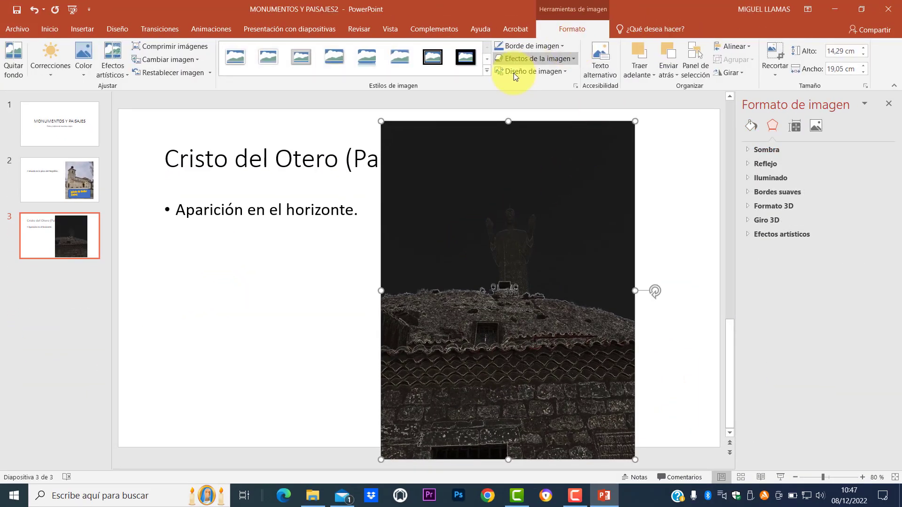
Reset the photo's effect, shift it right to uncover the title, and cancel Comprimir imágenes
click(167, 71)
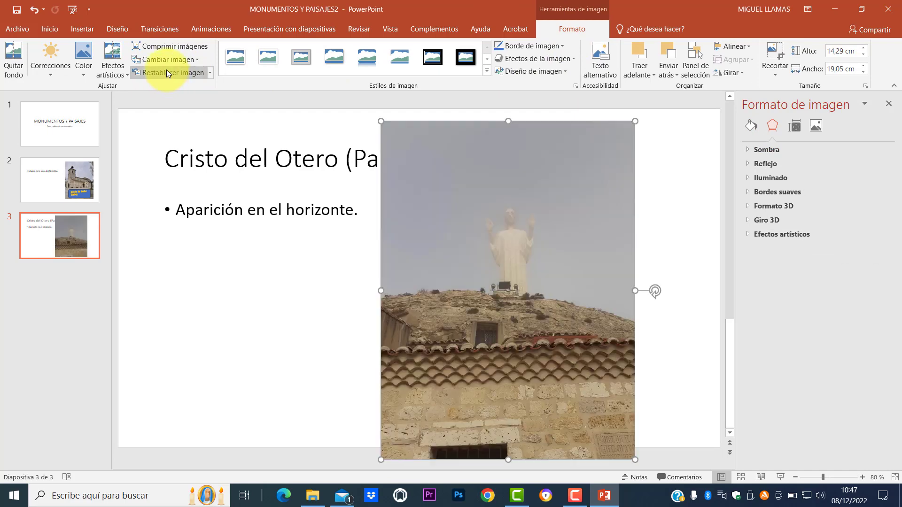
drag(428, 281, 488, 279)
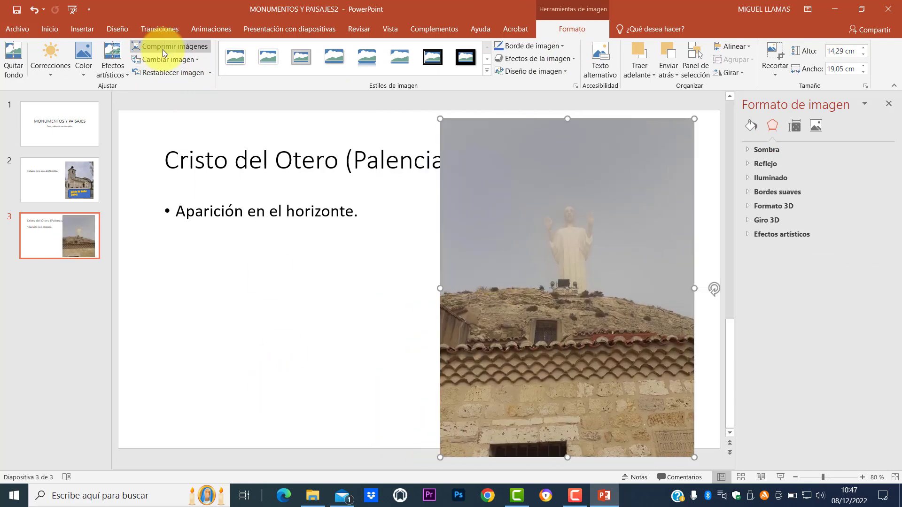
click(166, 45)
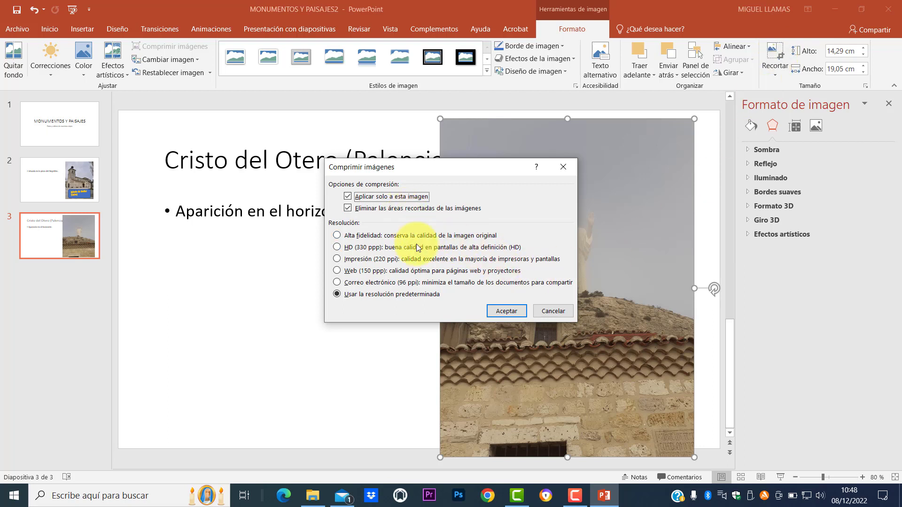
click(551, 313)
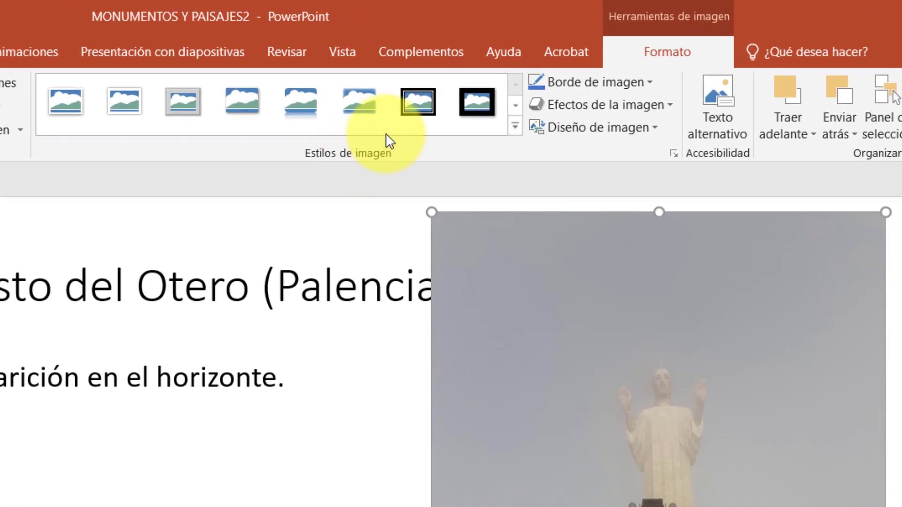
Frame the photo with the Mate biselado, blanco style, review its shadow settings, then close the pane
click(515, 105)
click(515, 126)
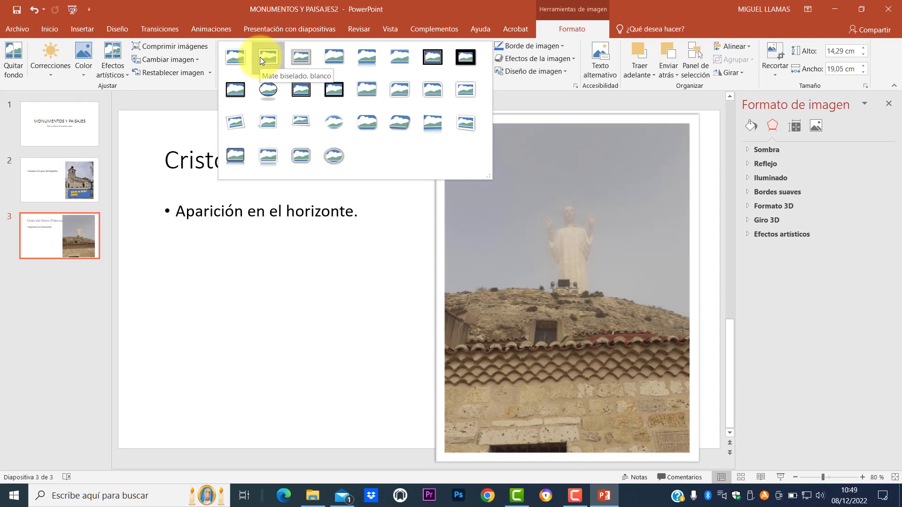
click(260, 57)
click(751, 127)
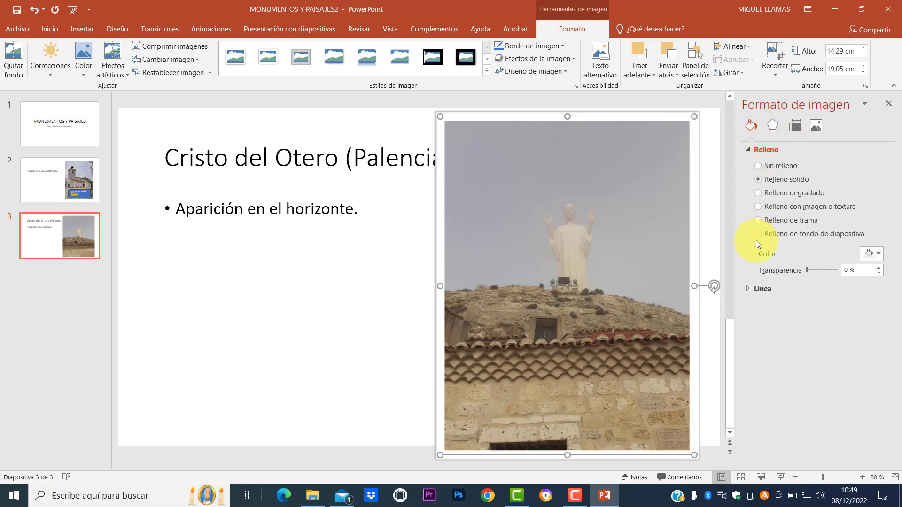
click(772, 126)
click(751, 151)
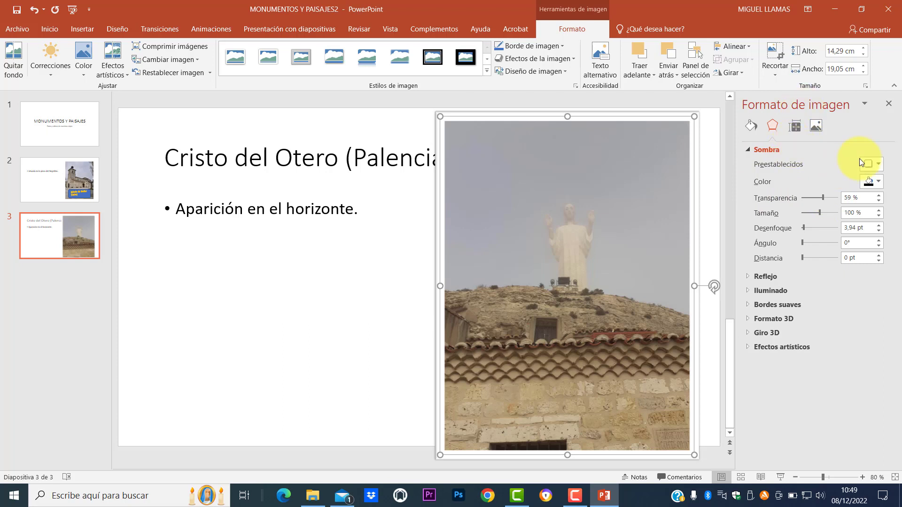
click(888, 105)
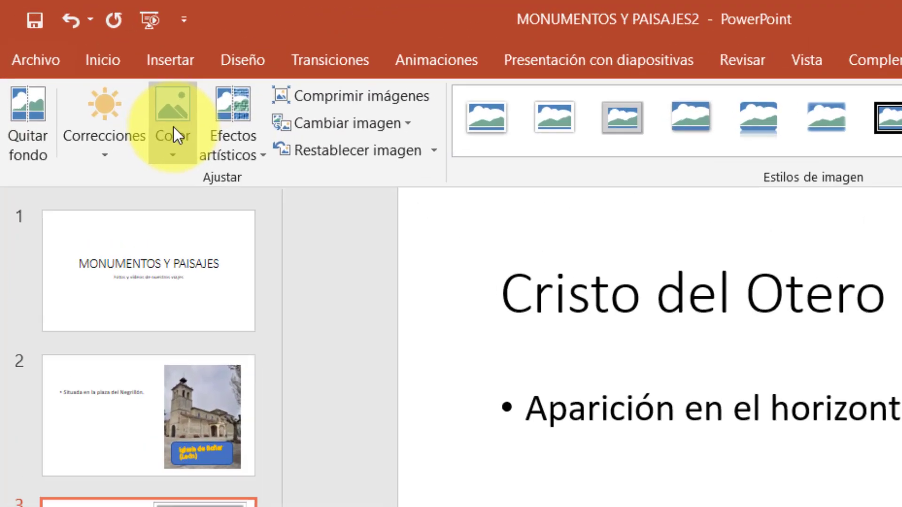
Apply the Saturación: 200% colour preset to the photo, giving it a bluish tint
click(173, 127)
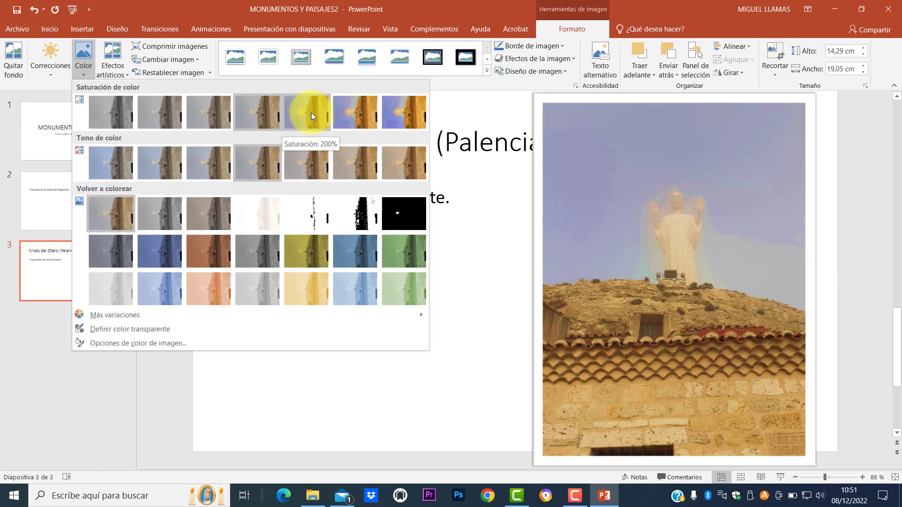
click(311, 112)
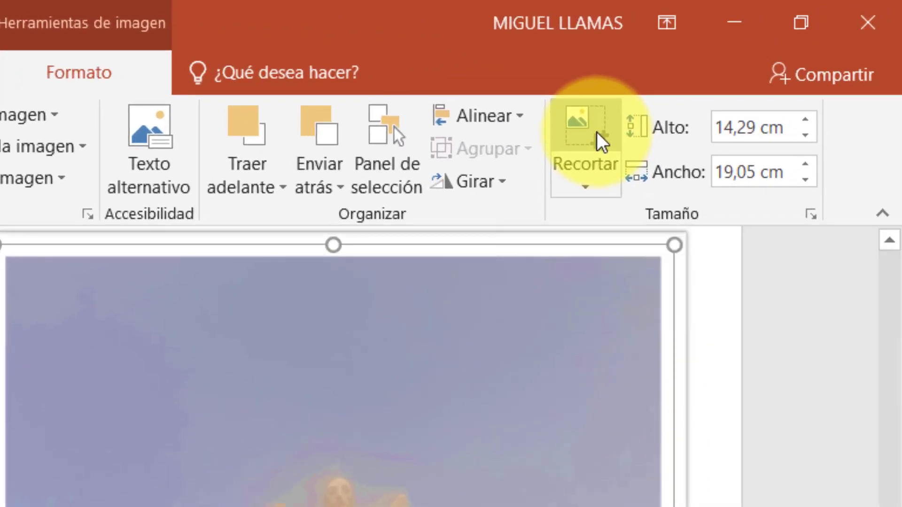
Crop the photo to about 7,65 × 7,94 cm around the statue, trimming top, bottom and sides
click(597, 131)
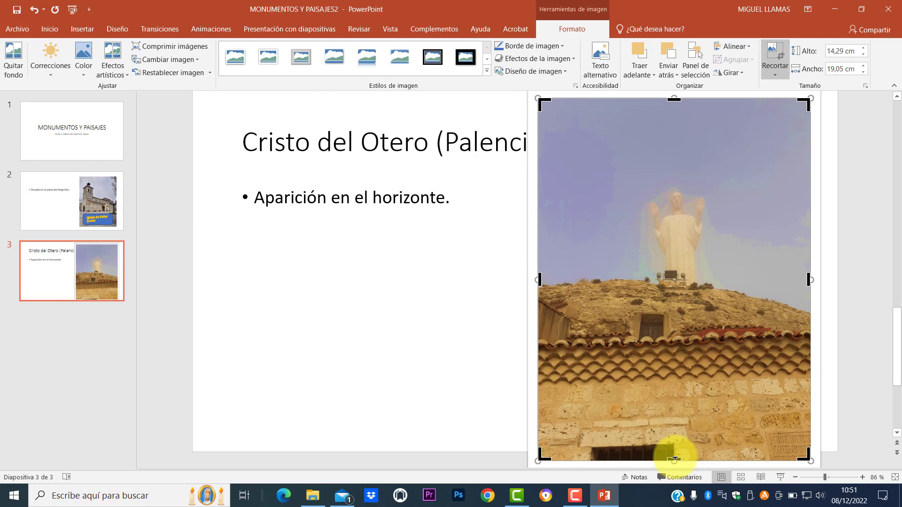
drag(674, 459, 676, 332)
drag(676, 109, 677, 174)
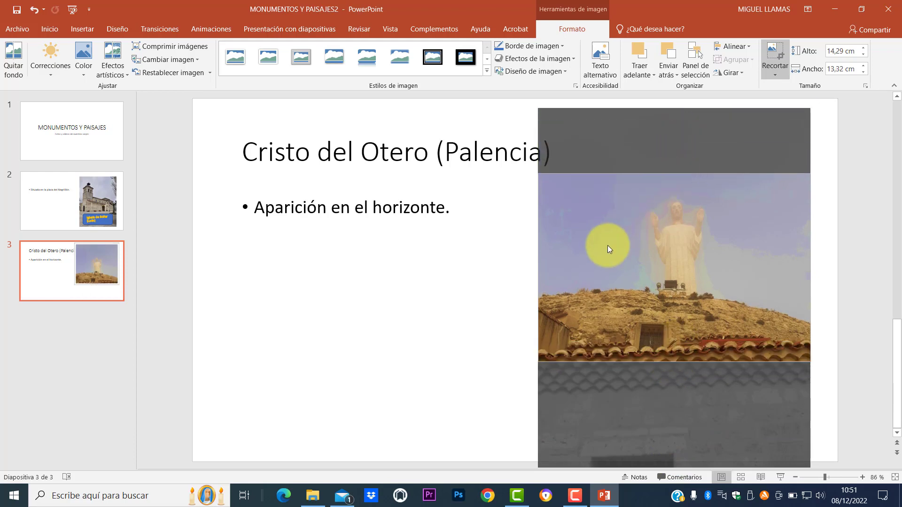
drag(539, 265, 607, 266)
drag(809, 264, 749, 266)
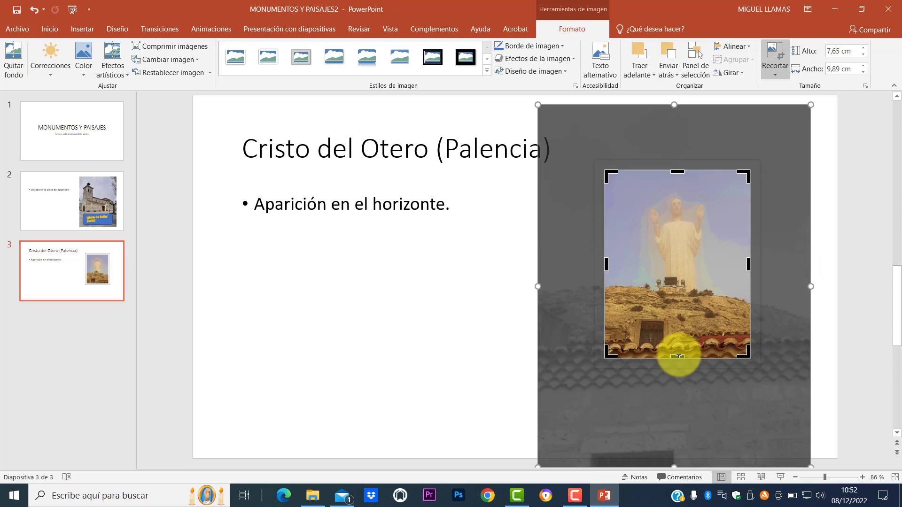
drag(678, 357, 678, 325)
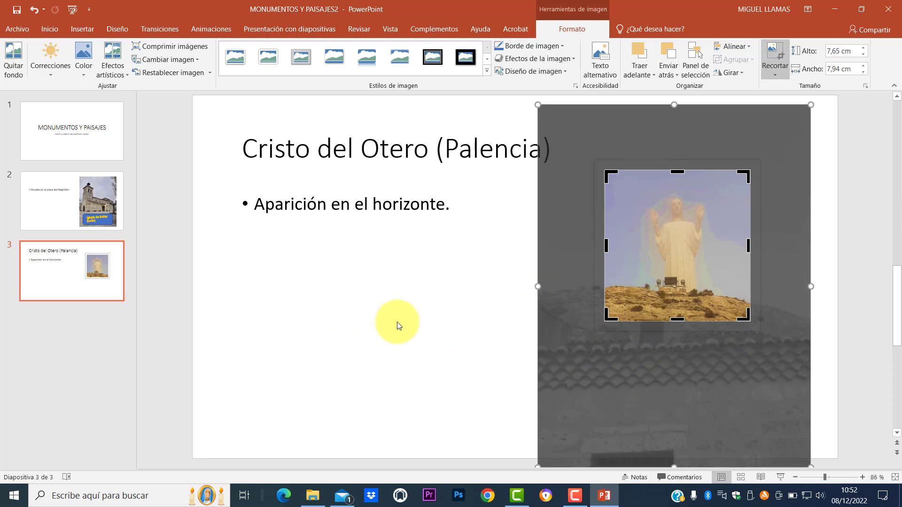
Apply the crop, then enlarge the Cristo del Otero photo outward and shift it slightly lower
click(438, 324)
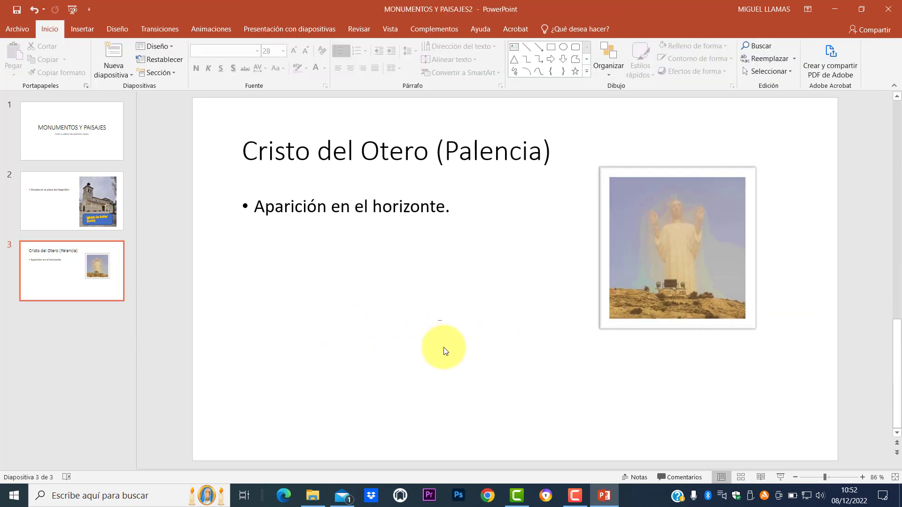
click(677, 255)
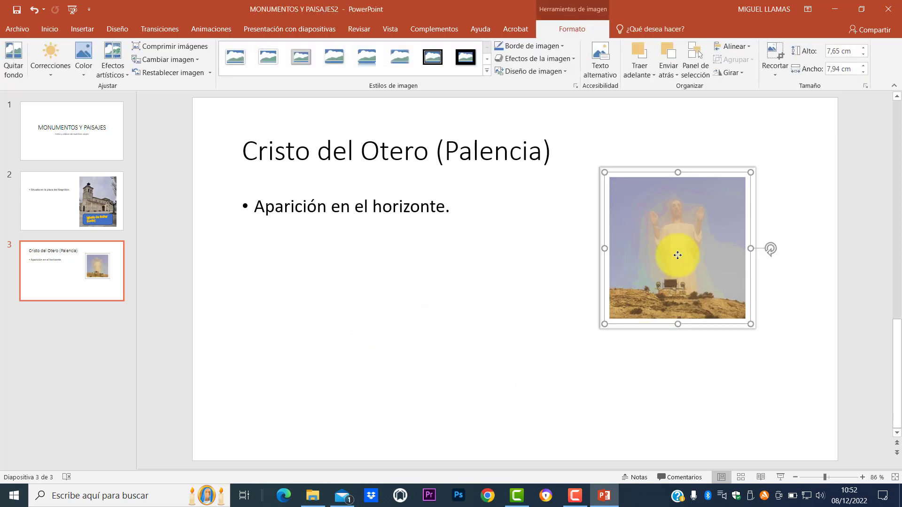
drag(605, 324, 552, 418)
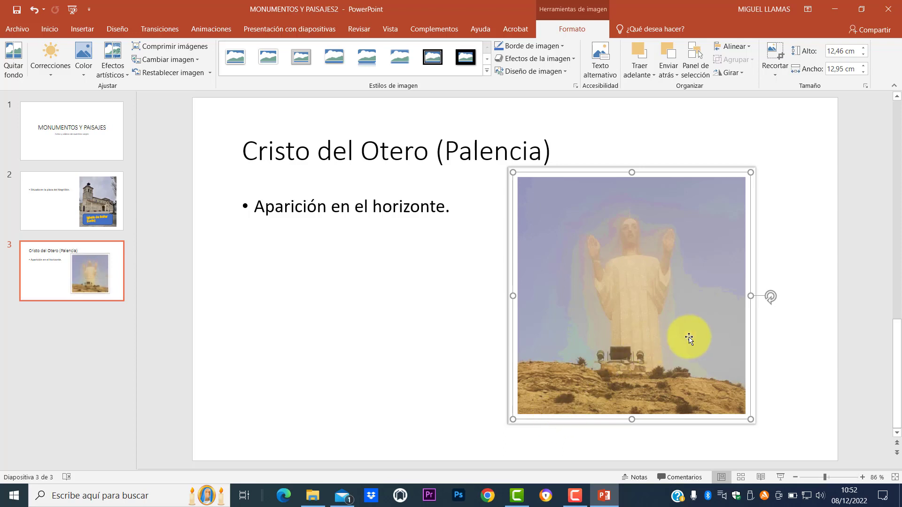
drag(705, 339, 704, 365)
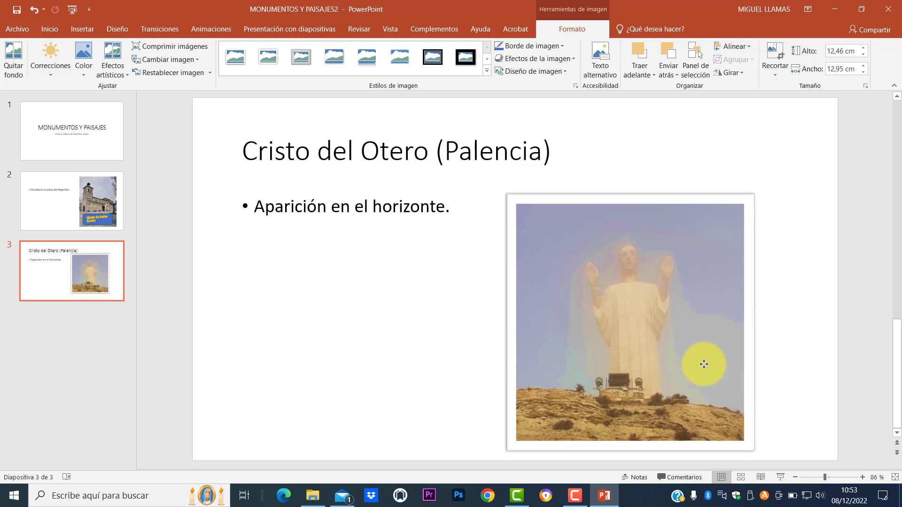
drag(750, 199, 776, 170)
Narrow the title and bullet text boxes so their text wraps onto more lines
drag(640, 350, 639, 352)
click(342, 151)
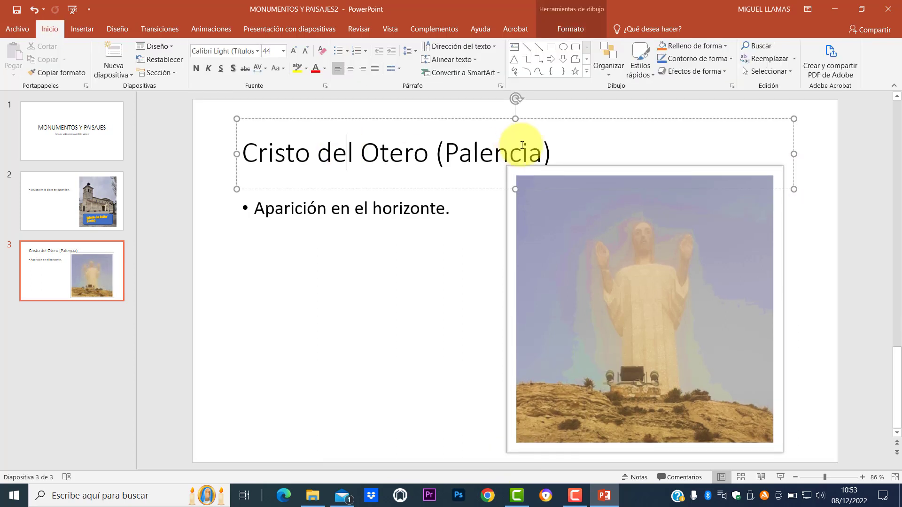
drag(798, 154, 459, 154)
click(795, 308)
mouse_move(795, 308)
mouse_down()
mouse_move(397, 304)
mouse_move(405, 306)
mouse_up()
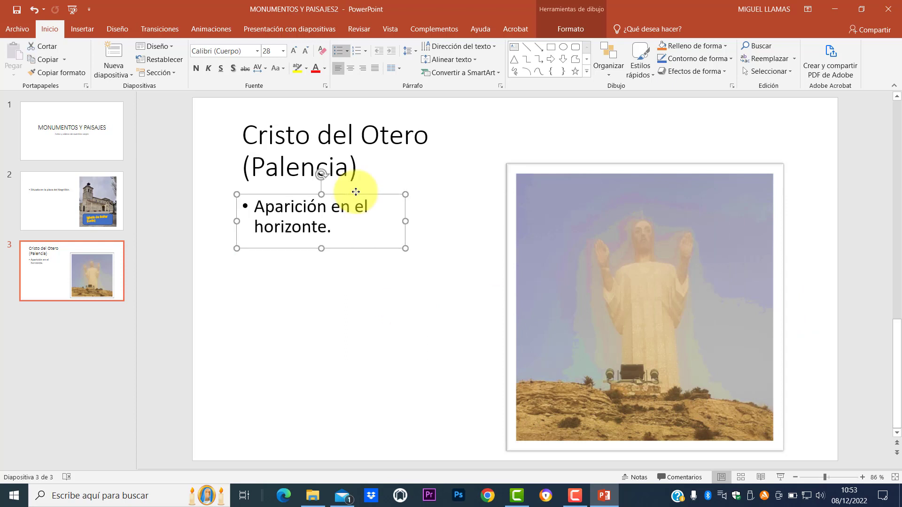
Move the bullet text and title lower on the left, and shift the photo up and left
drag(352, 189, 368, 329)
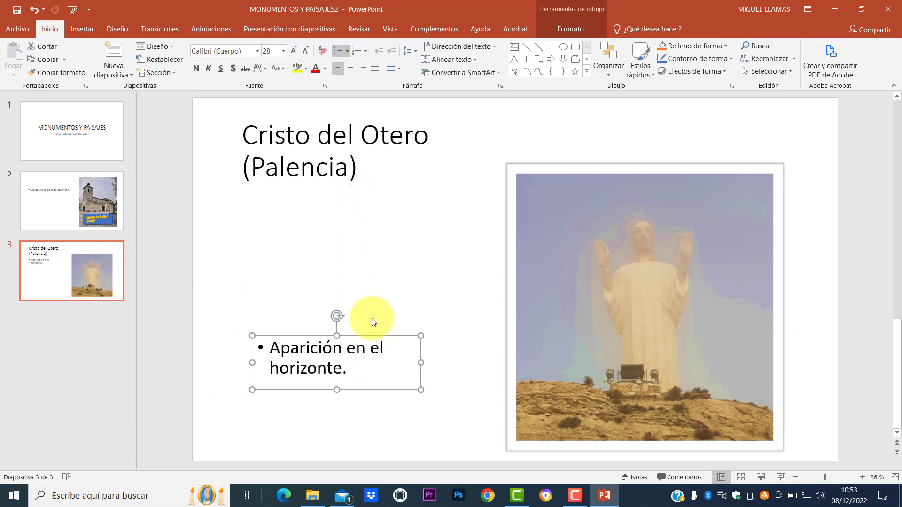
mouse_move(302, 147)
mouse_down()
mouse_move(375, 255)
mouse_move(369, 266)
mouse_up()
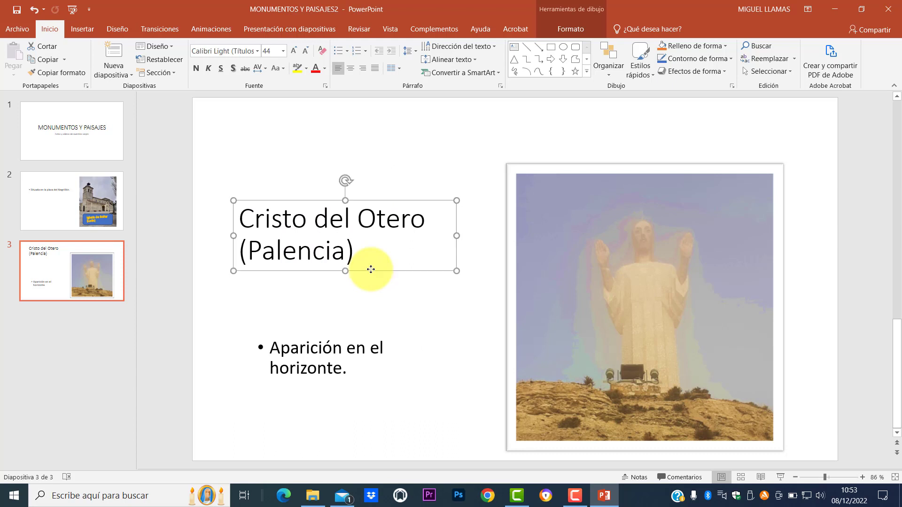
click(626, 272)
drag(583, 170, 578, 141)
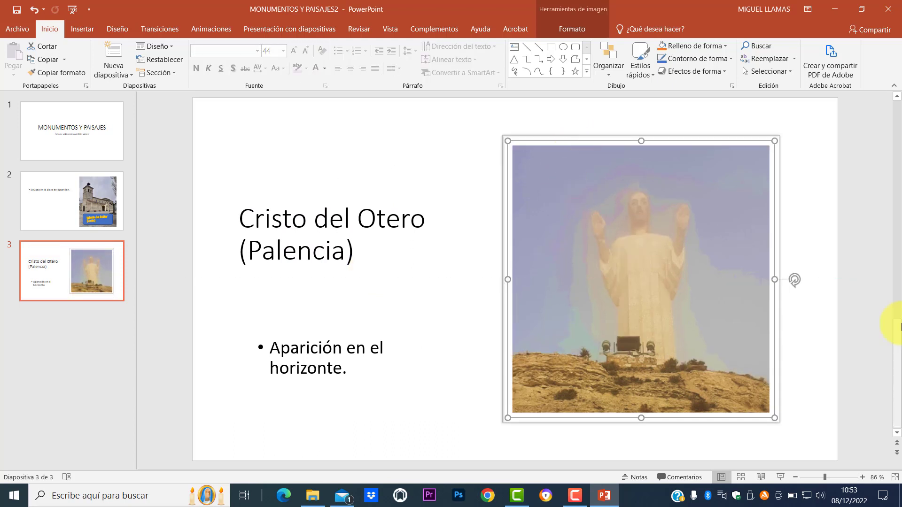
click(444, 312)
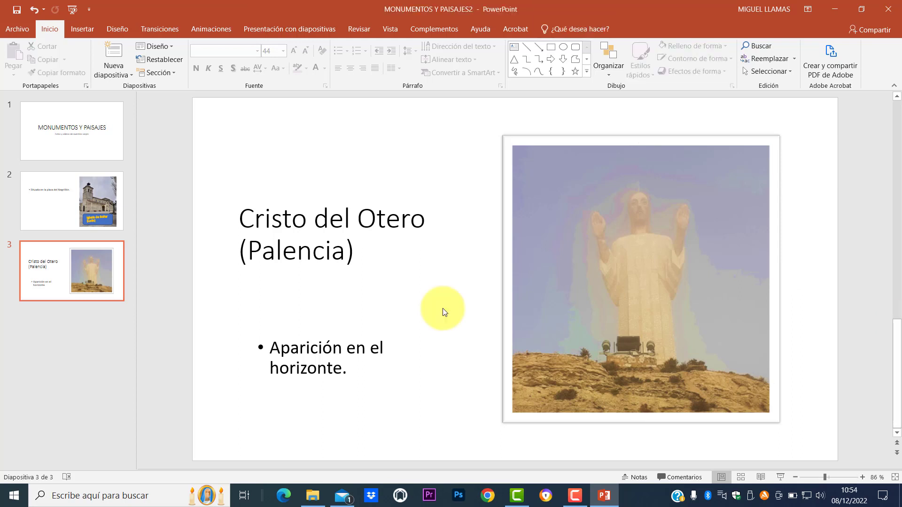